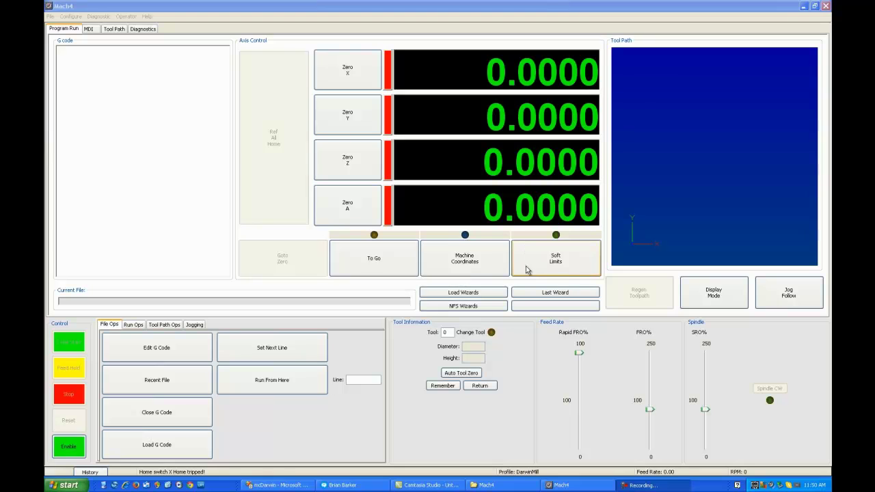
Open the Darwin PP Driver's Output Signals settings via Configure > Plugins and scroll the signal list
click(65, 17)
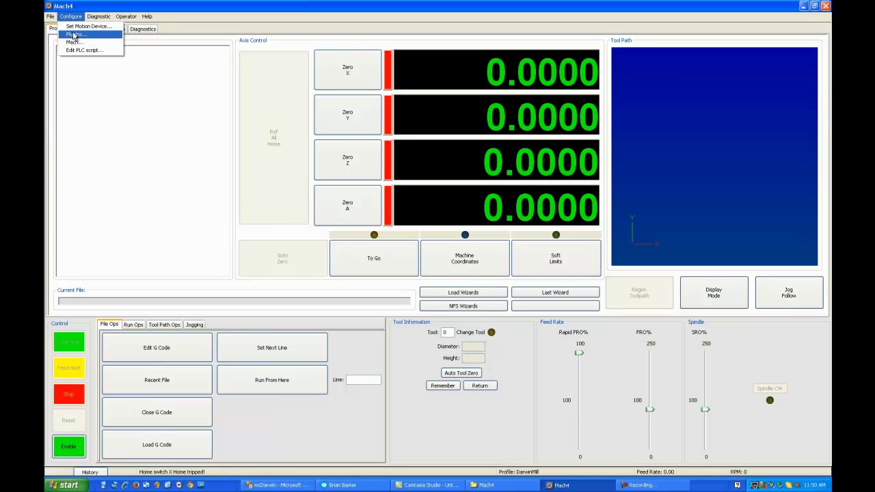
click(74, 36)
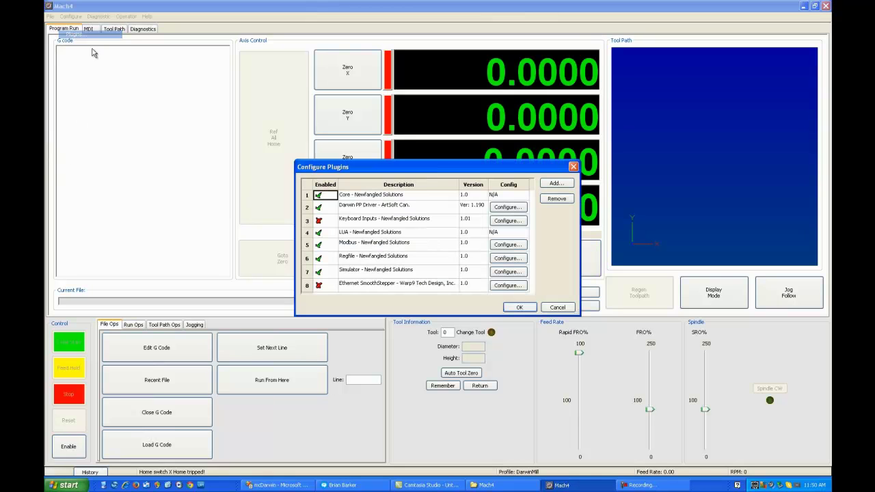
click(507, 207)
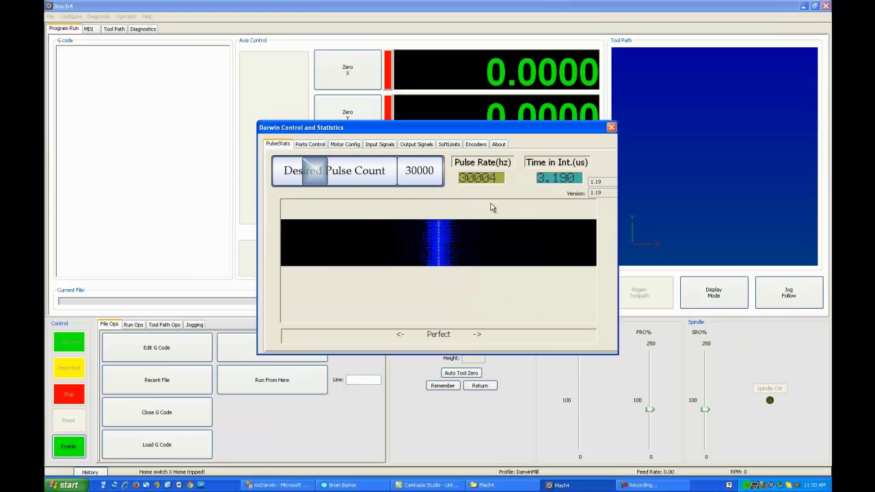
click(418, 144)
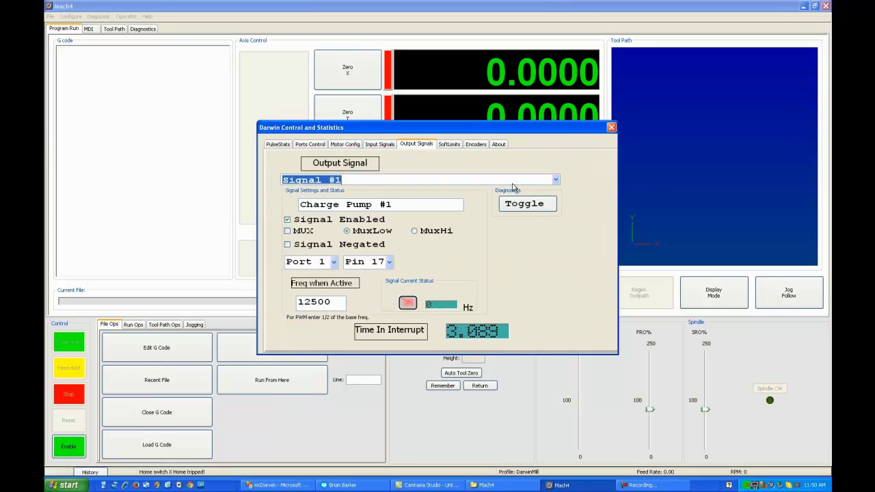
click(556, 181)
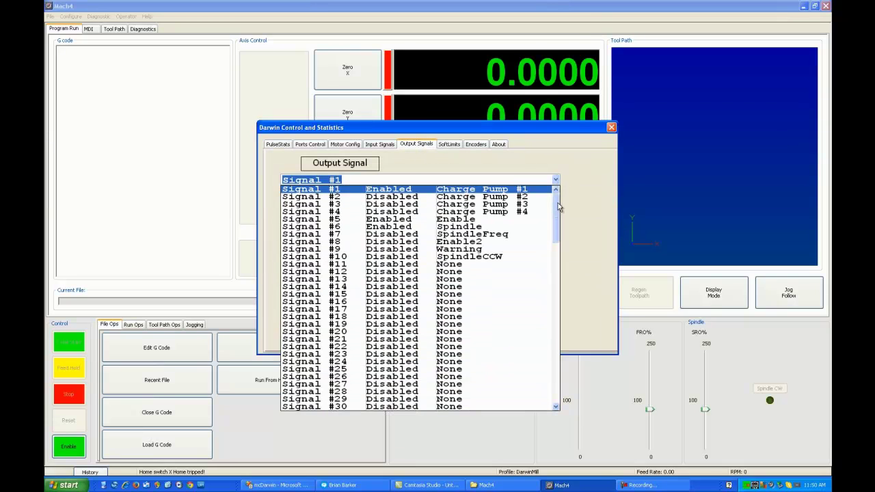
drag(558, 207, 549, 266)
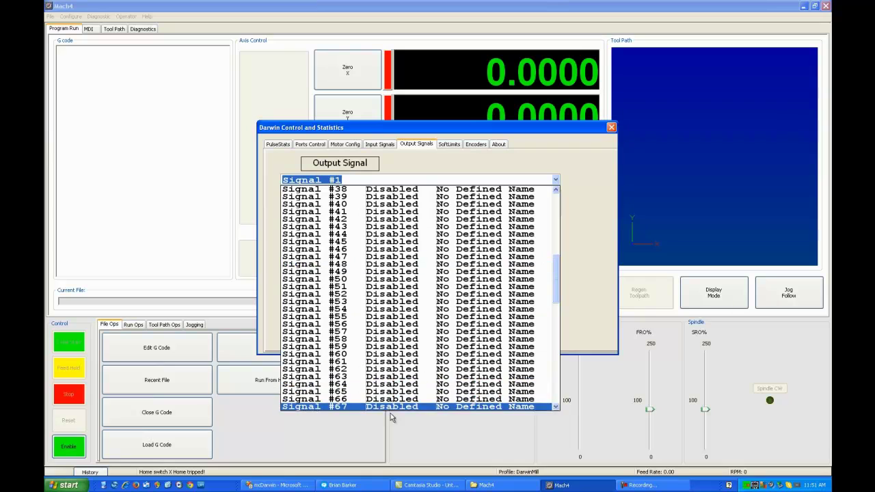
View output Signal #50, then select Signal #126 (SerialData) and reopen the signal list
click(553, 313)
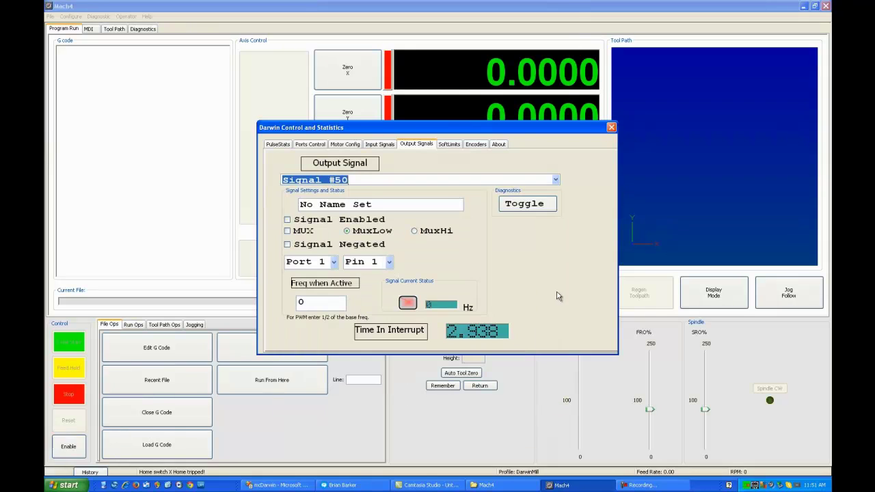
click(559, 181)
drag(558, 291, 558, 383)
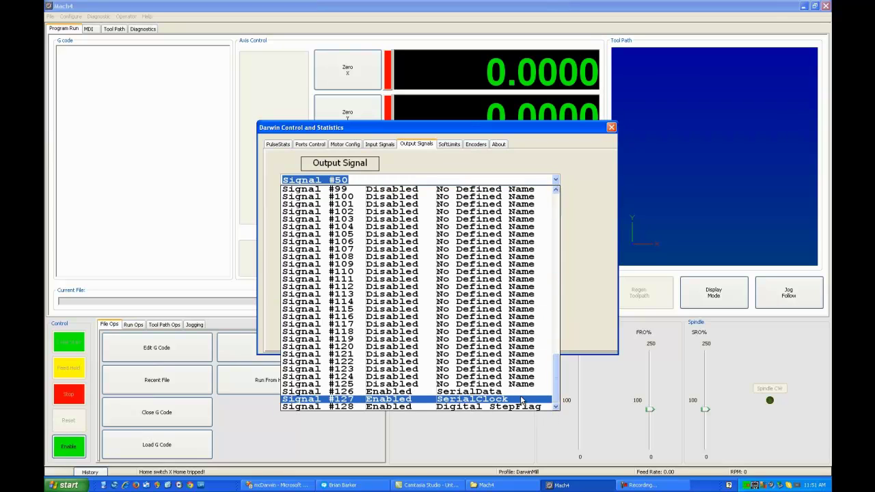
click(530, 396)
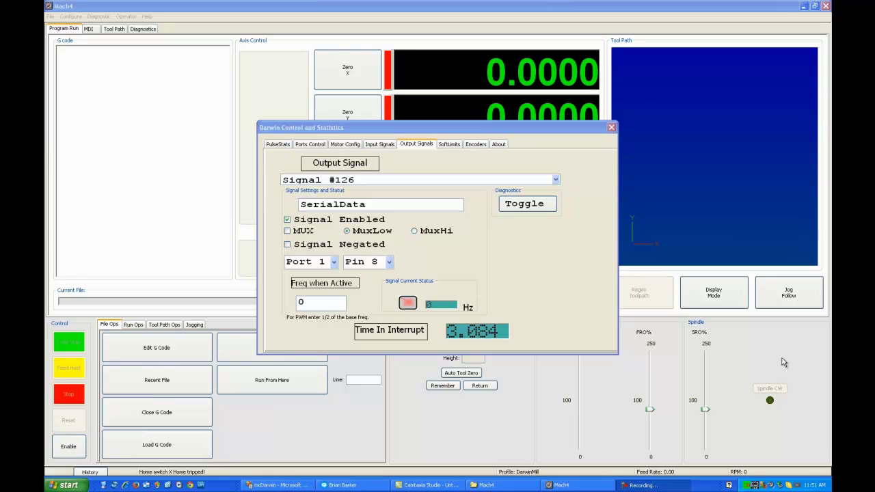
click(556, 180)
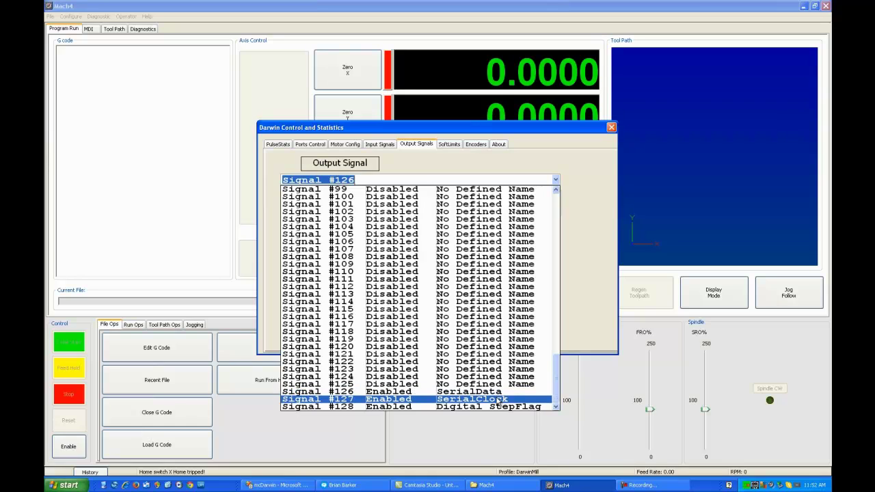
Close the Darwin Control and Statistics window and cancel Configure Plugins, keeping Signal #126
click(600, 233)
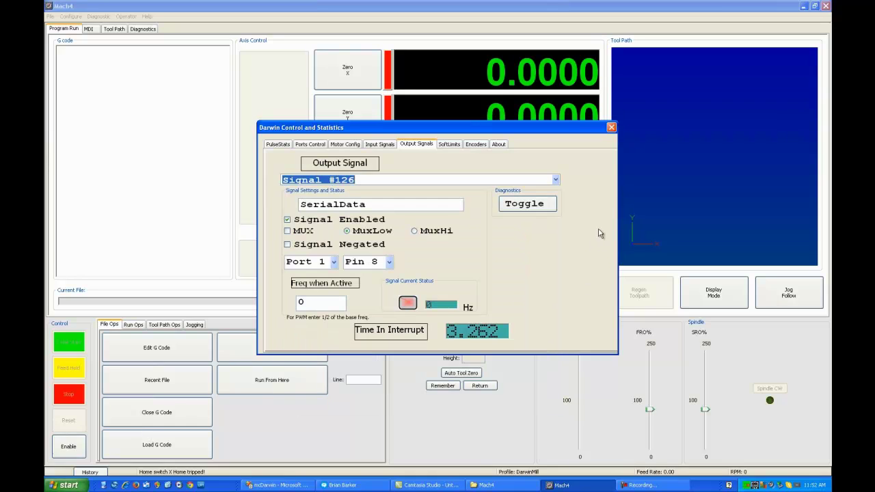
click(612, 128)
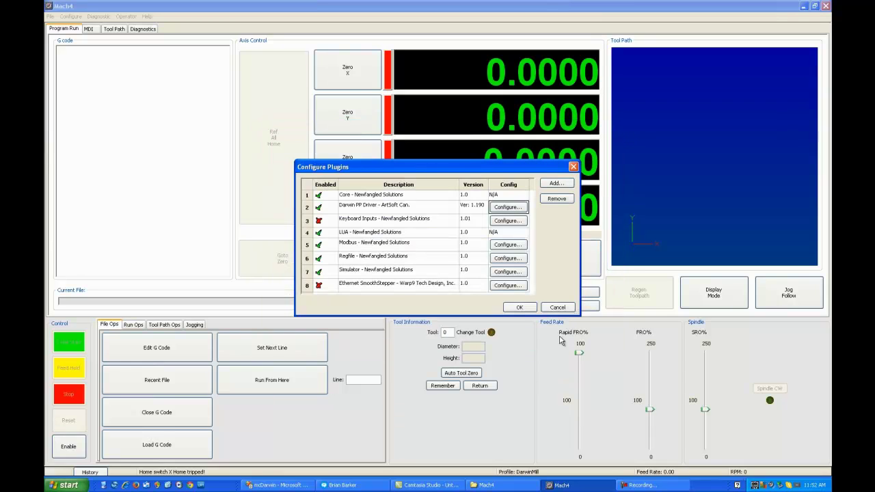
click(558, 307)
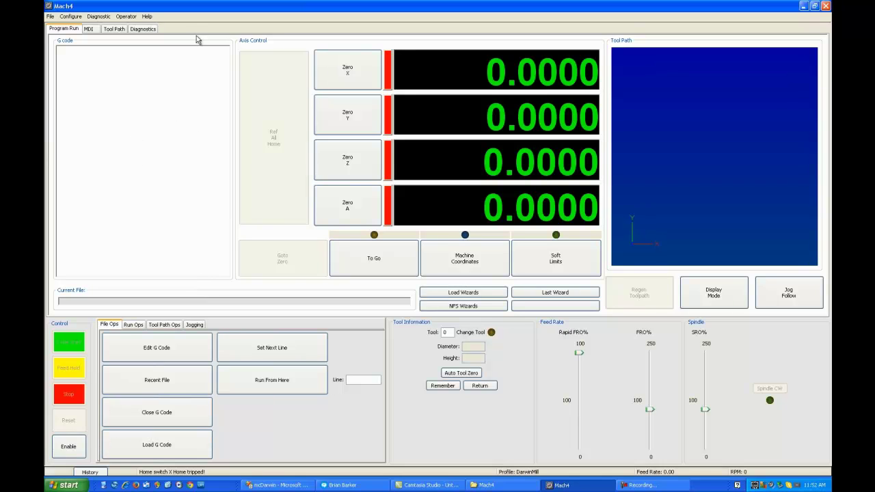
Check the Darwin register group in Diagnostic > Regfile, then launch Diagnostic > Darwin PP Driver
click(96, 16)
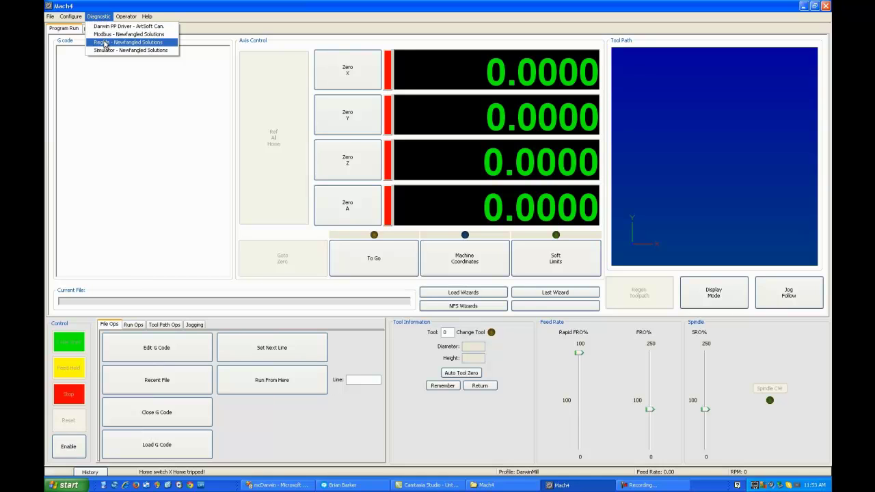
click(105, 43)
click(367, 213)
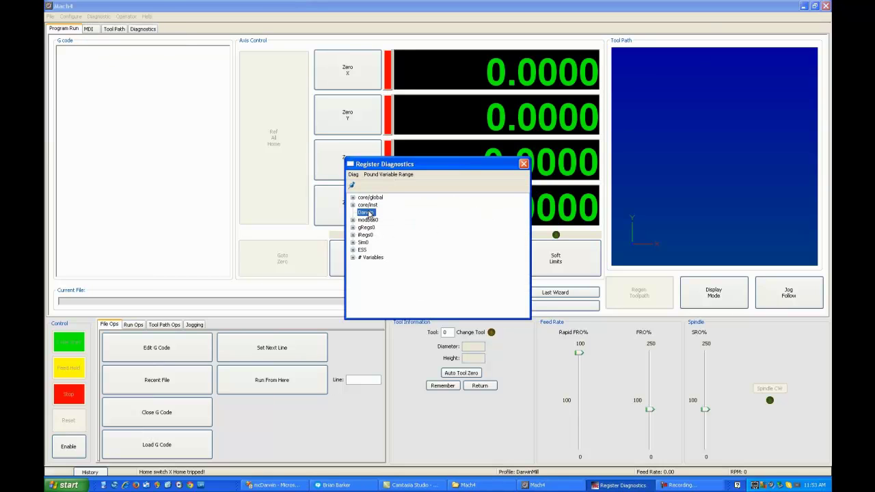
click(524, 164)
click(98, 16)
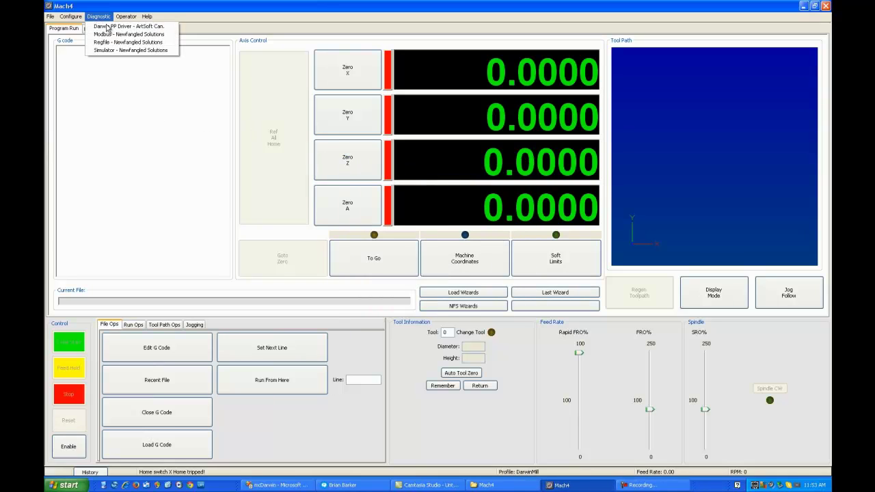
click(155, 27)
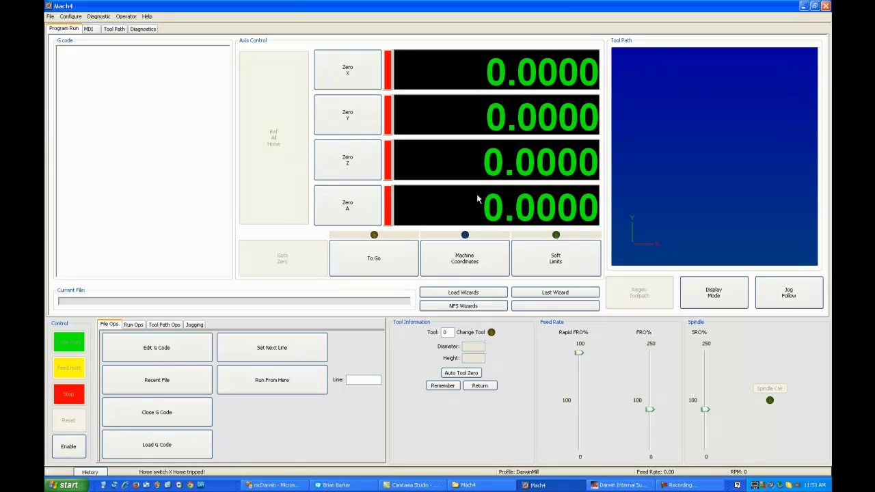
Uncheck Arduino Laser Mode in Darwin Internal Support, leaving step width at 1
click(622, 487)
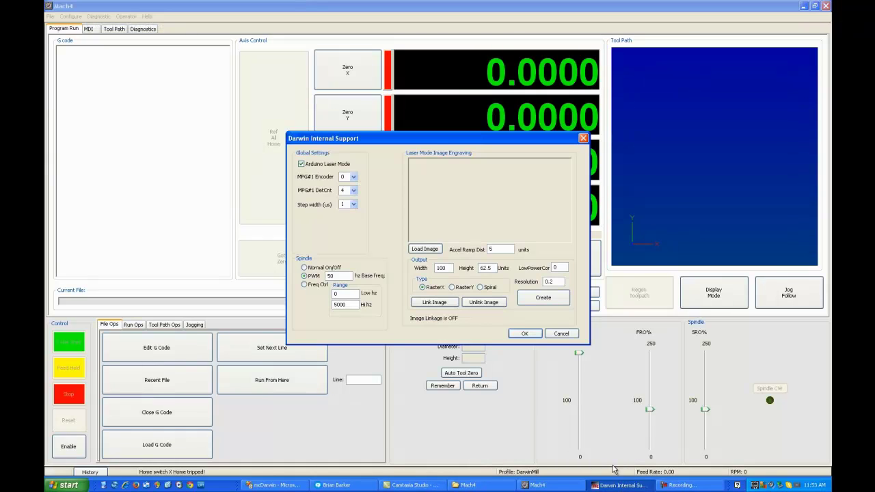
drag(435, 141, 382, 100)
click(250, 121)
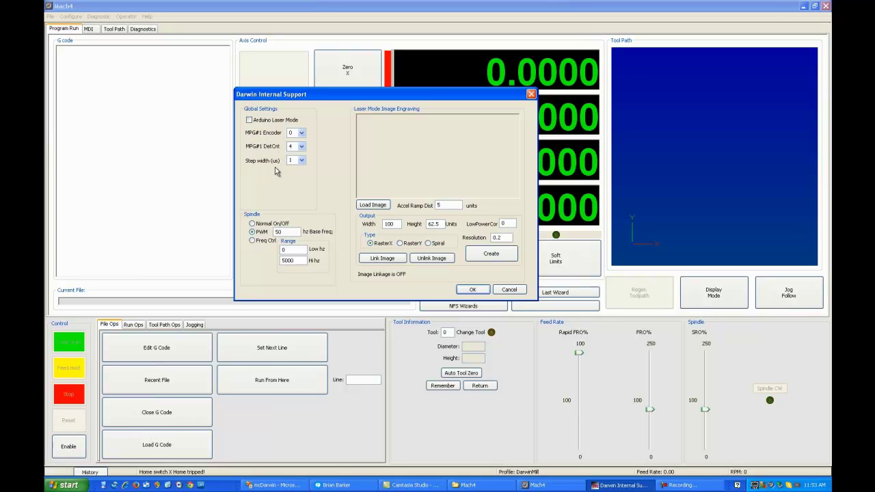
click(301, 160)
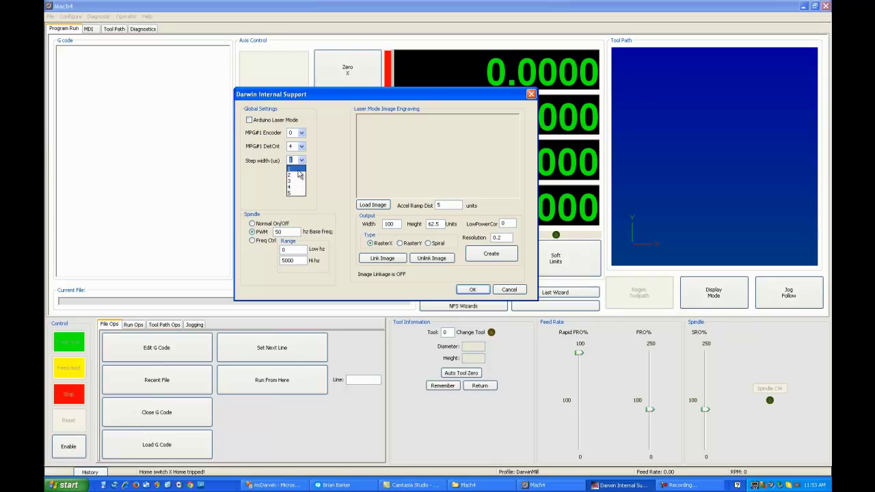
click(301, 168)
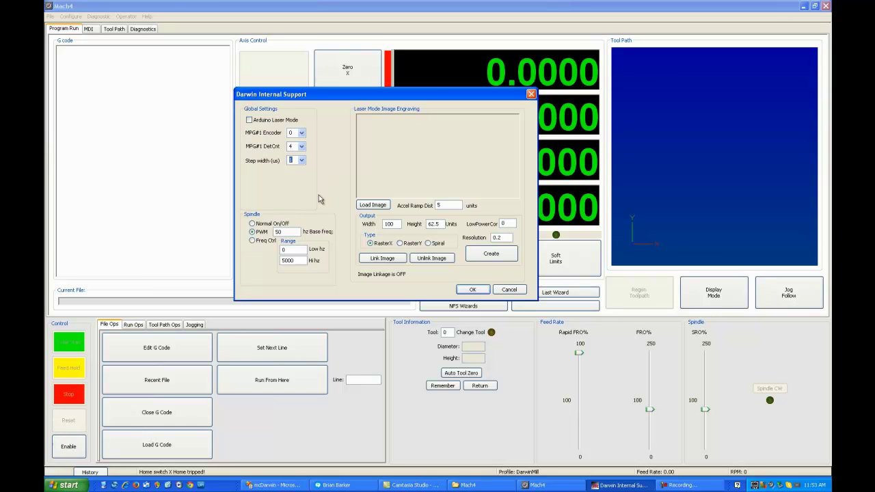
Try the PWM and Freq Ctrl spindle modes, then settle on Normal On/Off
click(251, 224)
click(253, 233)
click(253, 241)
click(252, 223)
Re-enable Arduino Laser Mode and reposition the Darwin Internal Support window
drag(438, 97, 443, 90)
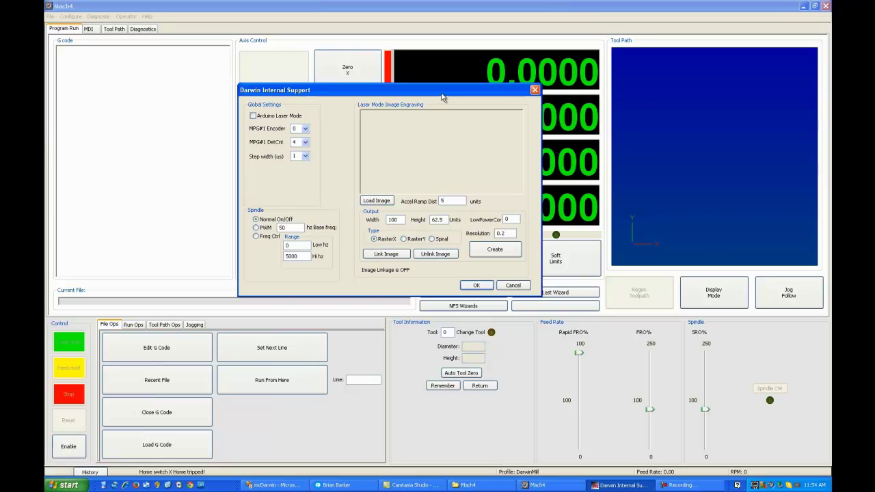
mouse_move(442, 94)
mouse_down()
mouse_move(429, 91)
mouse_move(442, 97)
mouse_move(434, 84)
mouse_up()
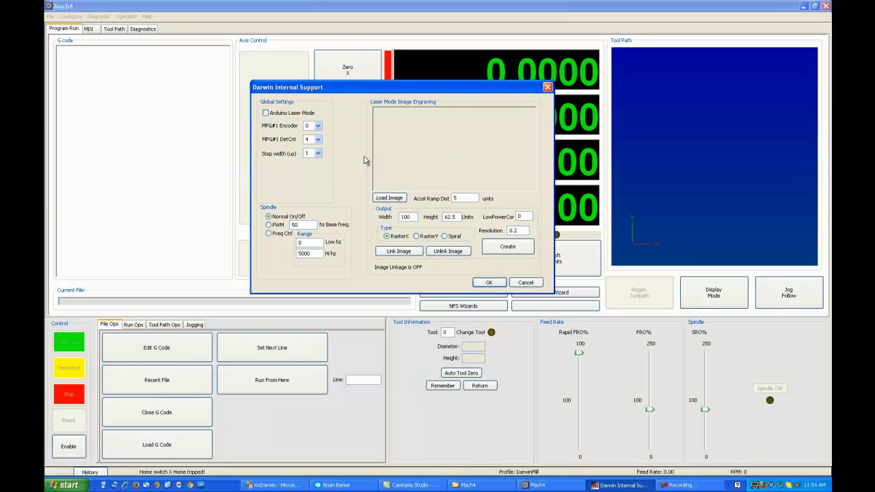
click(265, 114)
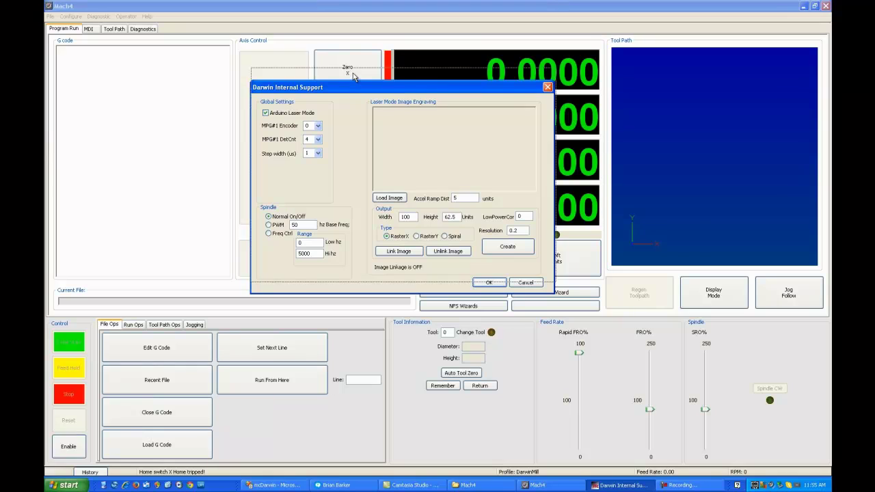
drag(353, 89, 354, 77)
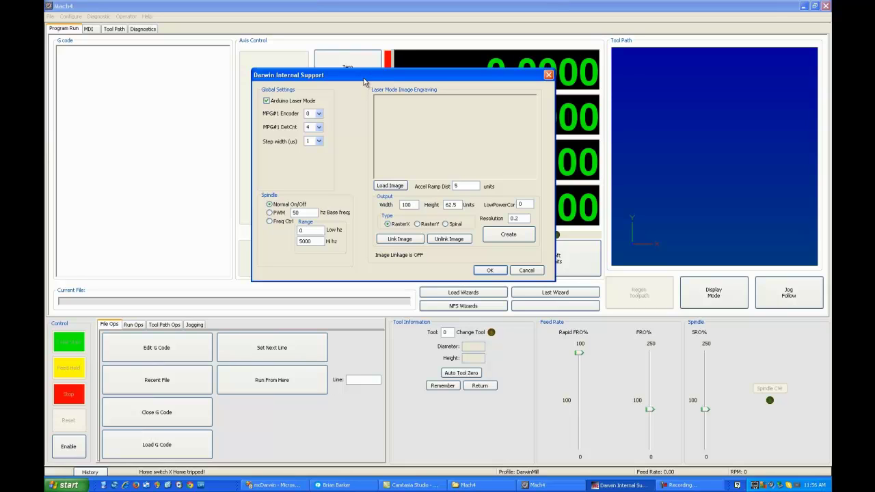
drag(367, 76, 388, 73)
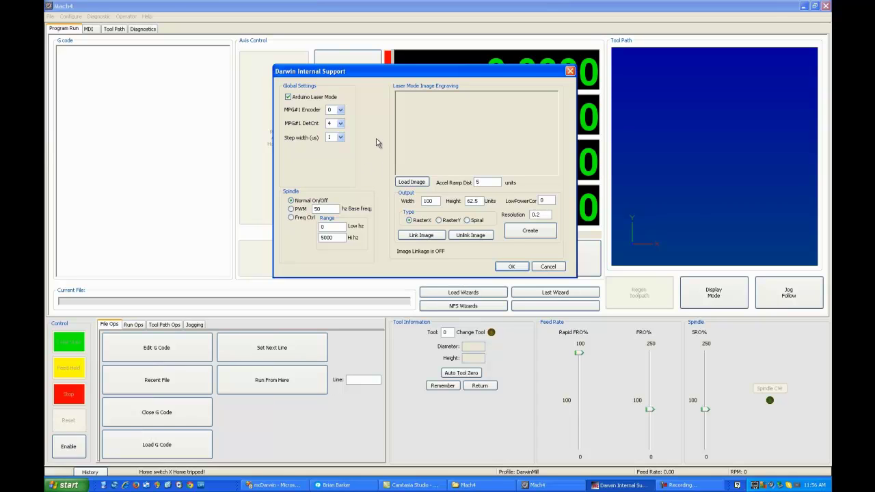
drag(370, 78, 349, 116)
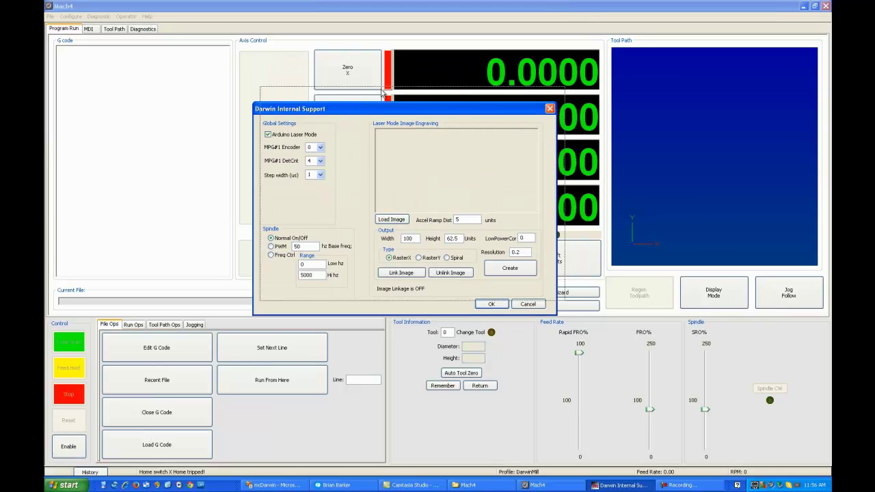
drag(371, 111, 337, 70)
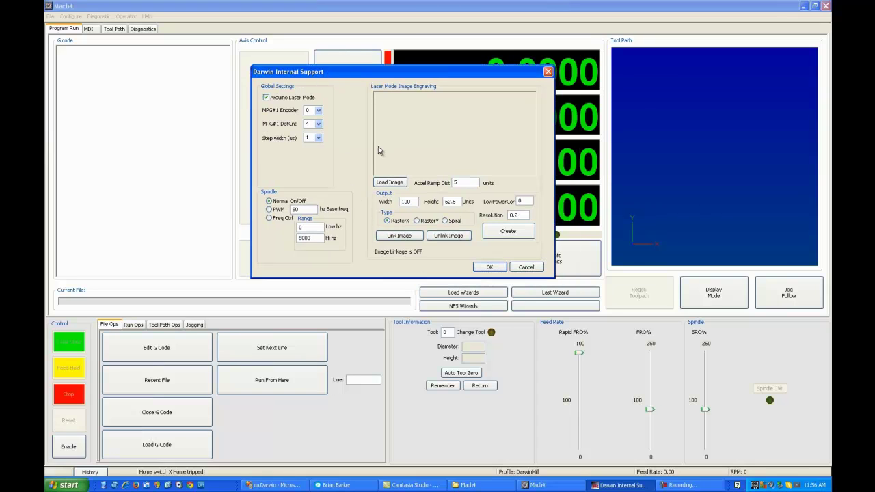
Load a dog photo from the Buddy folder as the engraving image
click(389, 182)
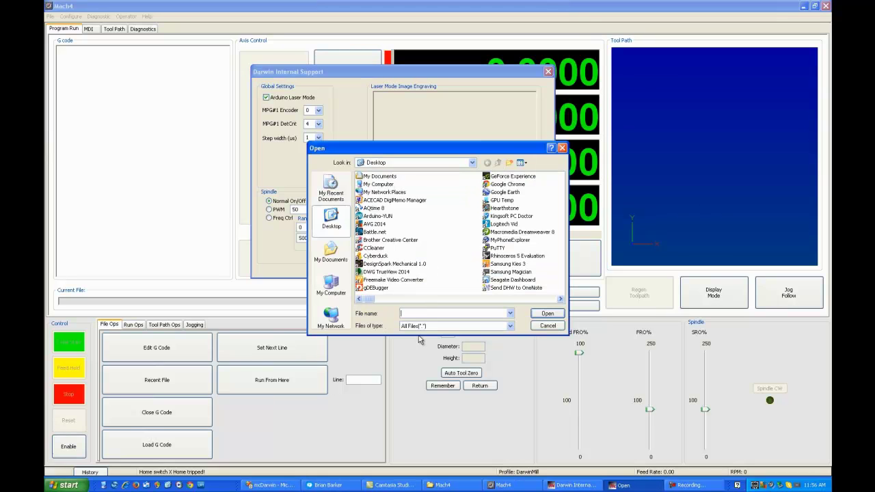
click(506, 303)
click(506, 302)
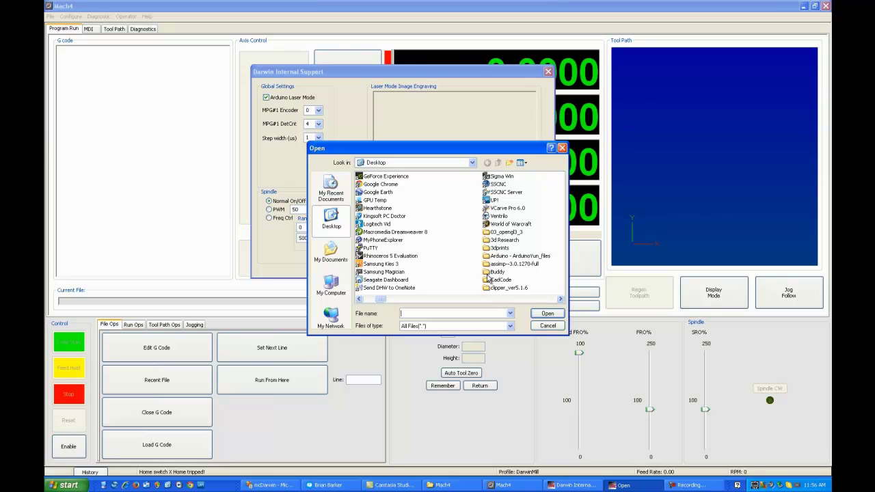
double_click(489, 277)
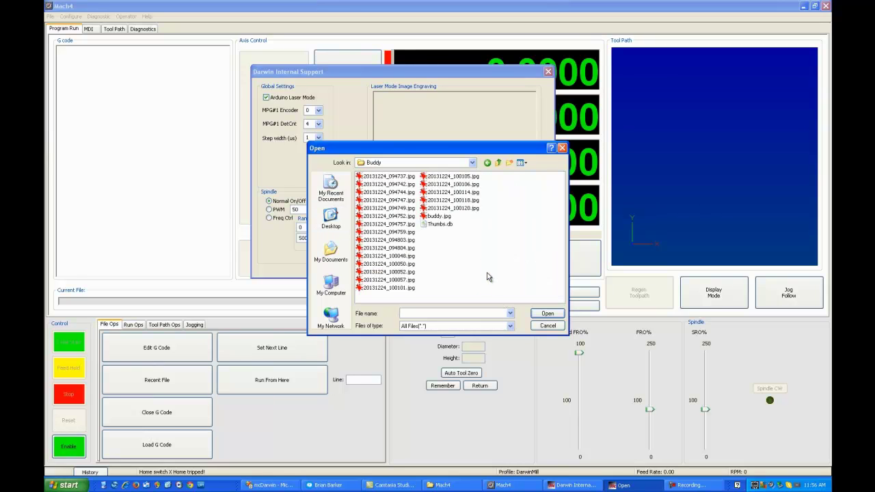
double_click(389, 280)
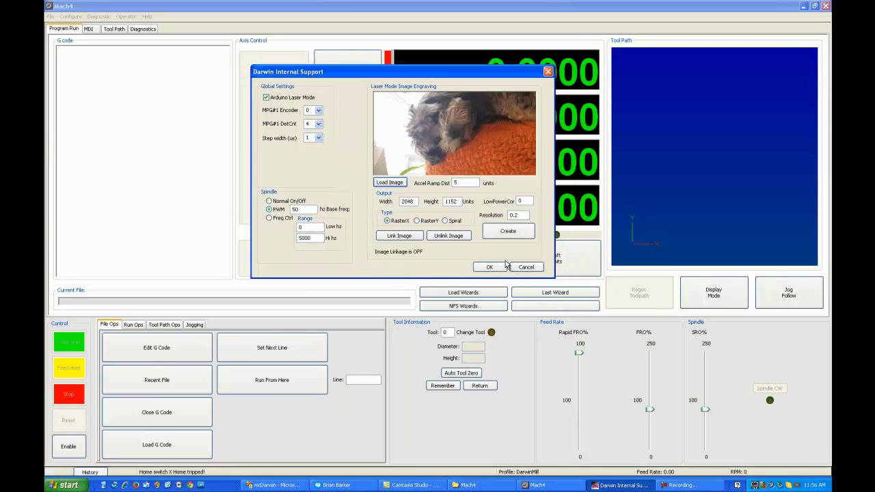
Replace it with Peggys_Cove_lighthouse_TW3_1.jpg from the Desktop, found by typing 'peg'
click(389, 183)
click(499, 163)
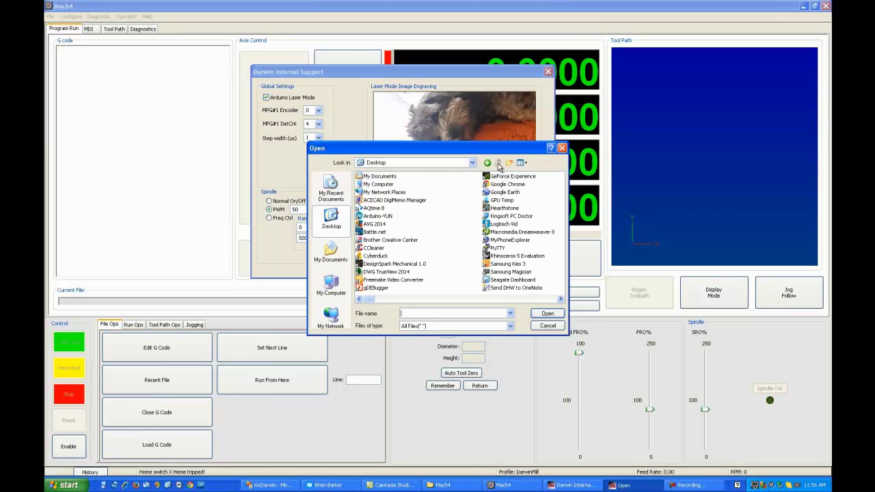
click(480, 313)
text(peg)
key(Down)
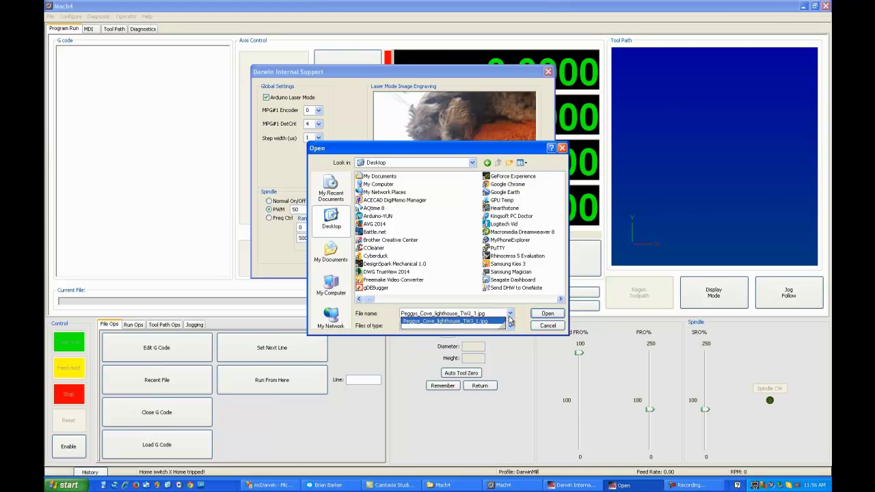
click(550, 315)
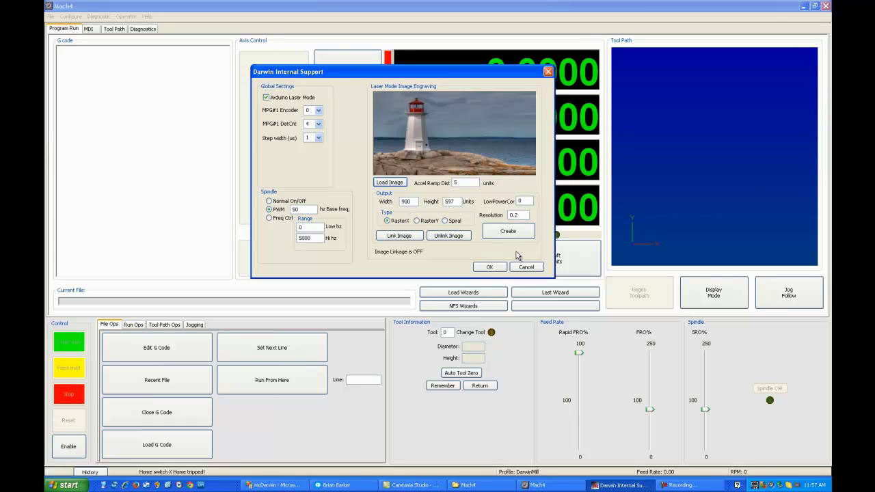
Set the engraving output width to 120 so height becomes 79.60, then select the ramp distance value
click(512, 233)
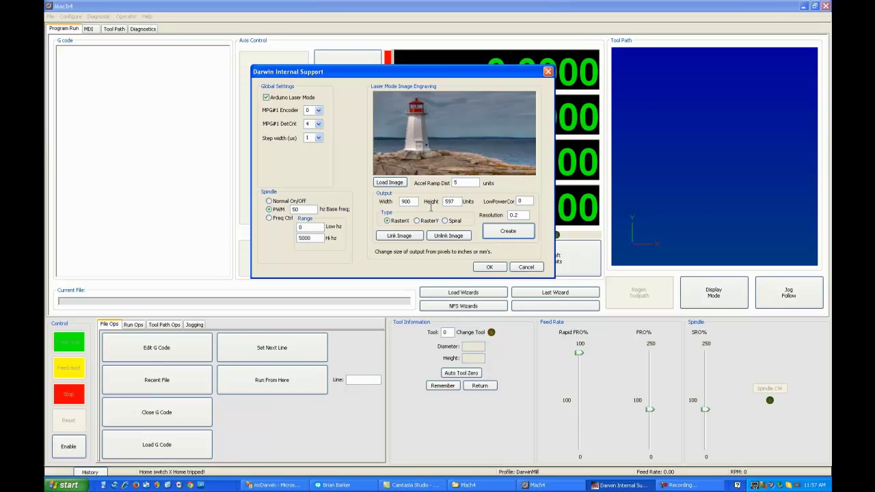
double_click(412, 202)
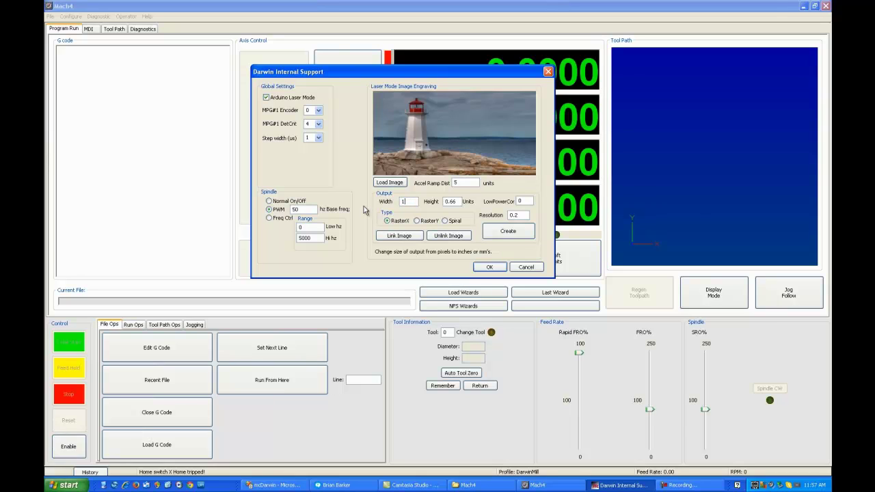
text(20)
double_click(460, 183)
click(460, 182)
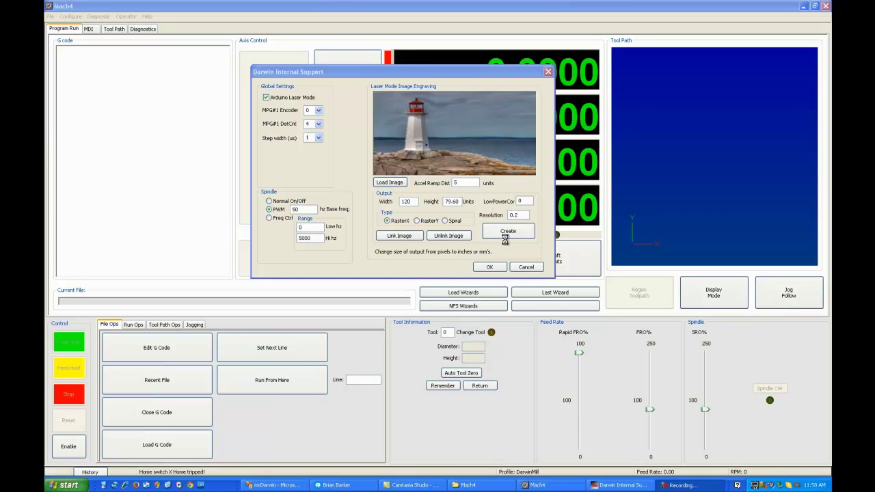
Create the raster G-code and save it as lighthouse in the GcodeFiles folder
click(509, 232)
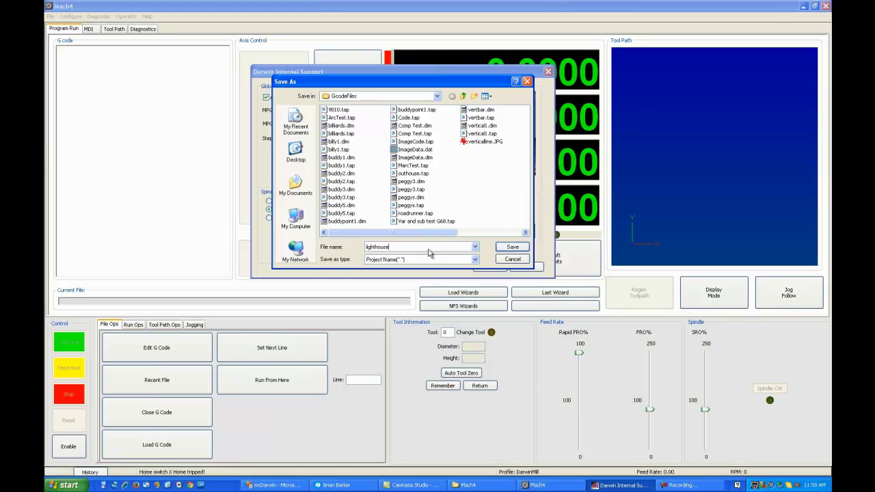
click(514, 247)
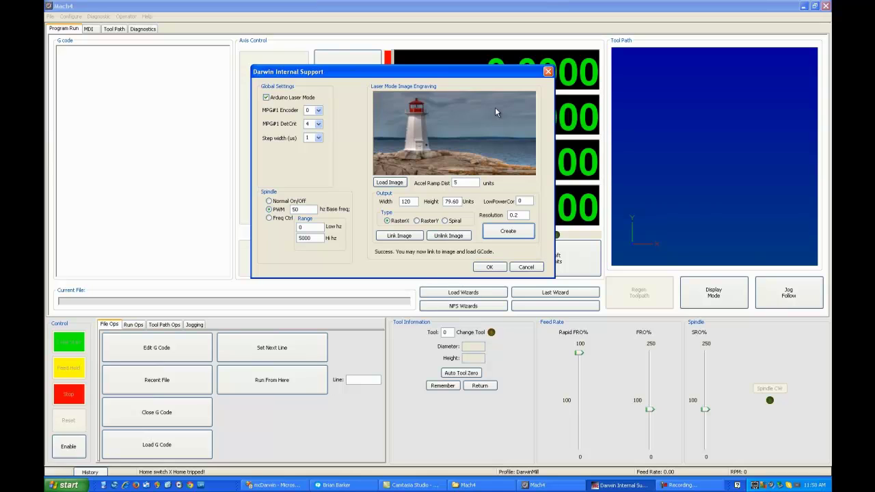
Move the Darwin Internal Support window right, then up-left, then slightly down
drag(465, 73, 525, 77)
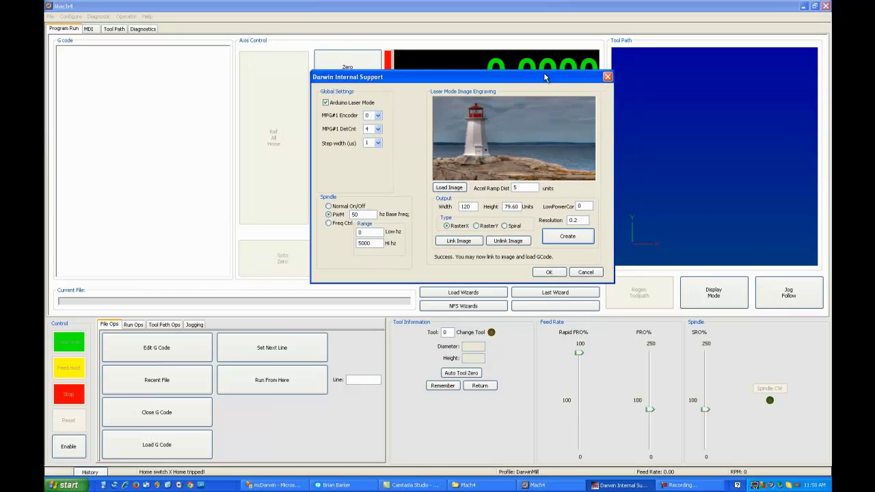
drag(540, 82, 526, 65)
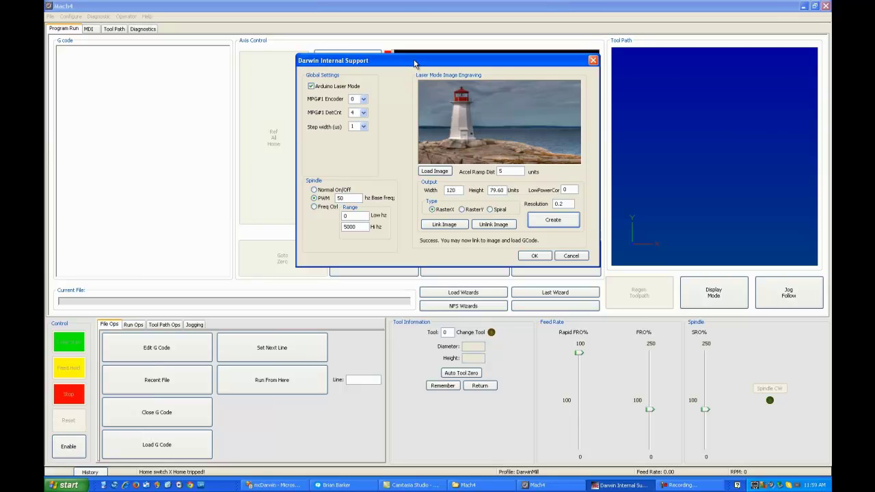
drag(414, 63, 413, 76)
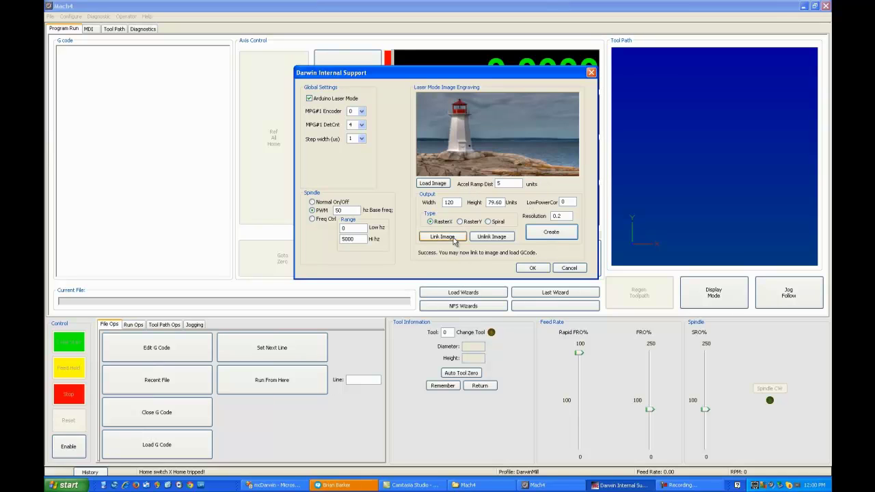
Link lighthouse.tap to the lighthouse.dim image data, confirm the Darwin settings, and enable the machine
click(443, 236)
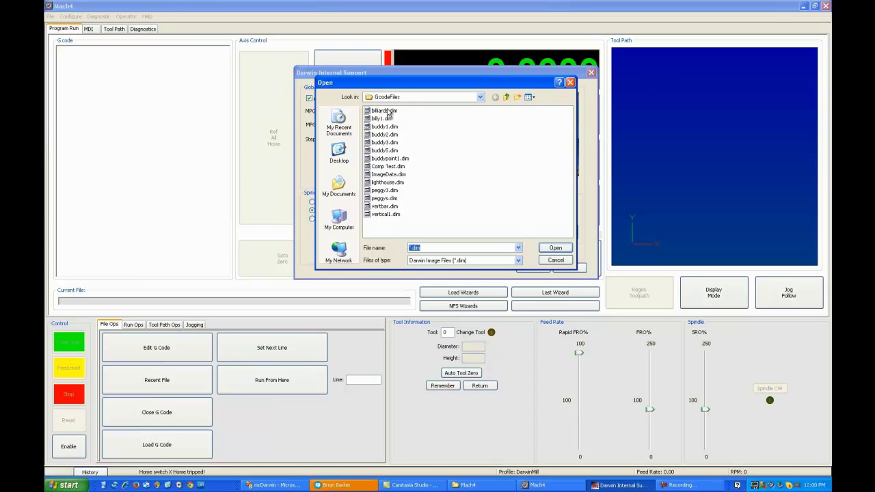
click(387, 183)
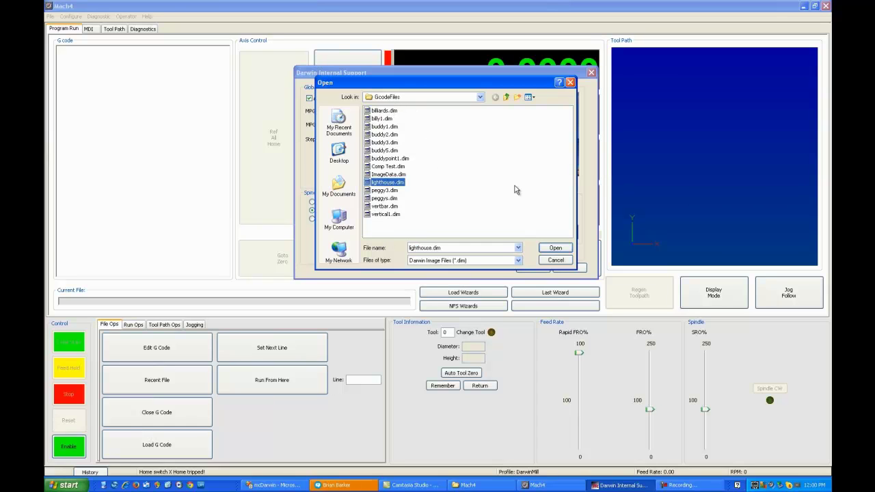
click(556, 249)
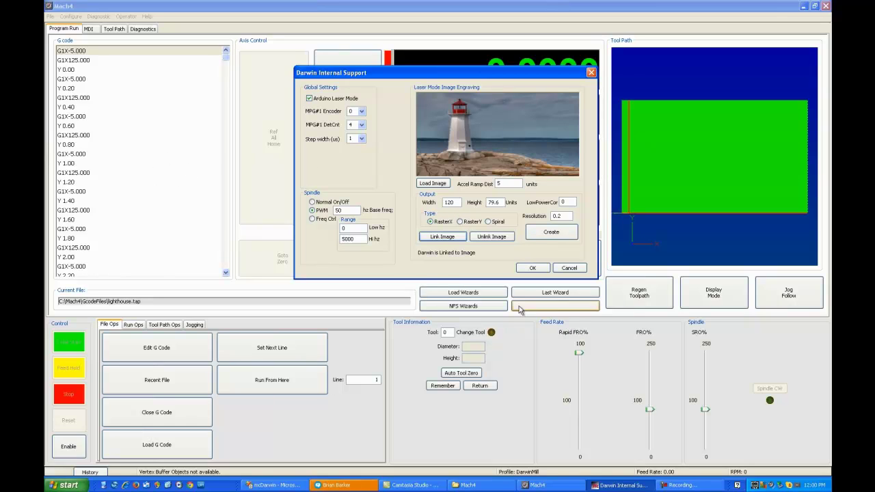
click(528, 267)
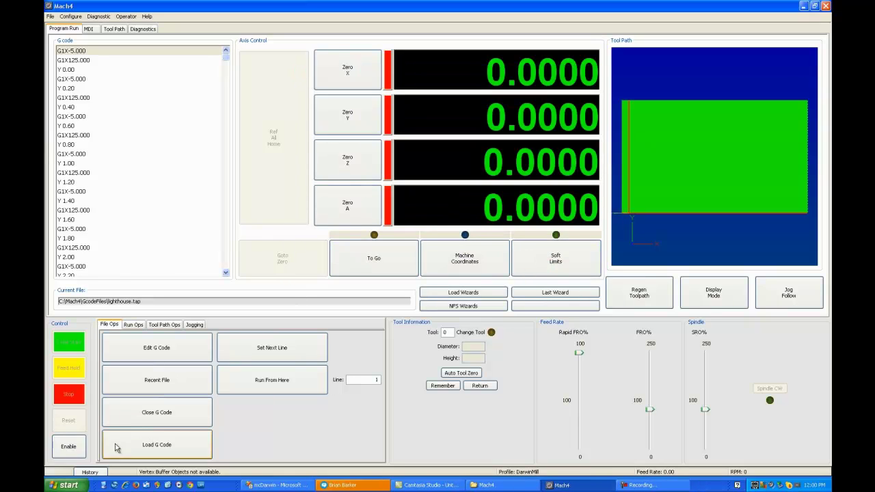
click(68, 446)
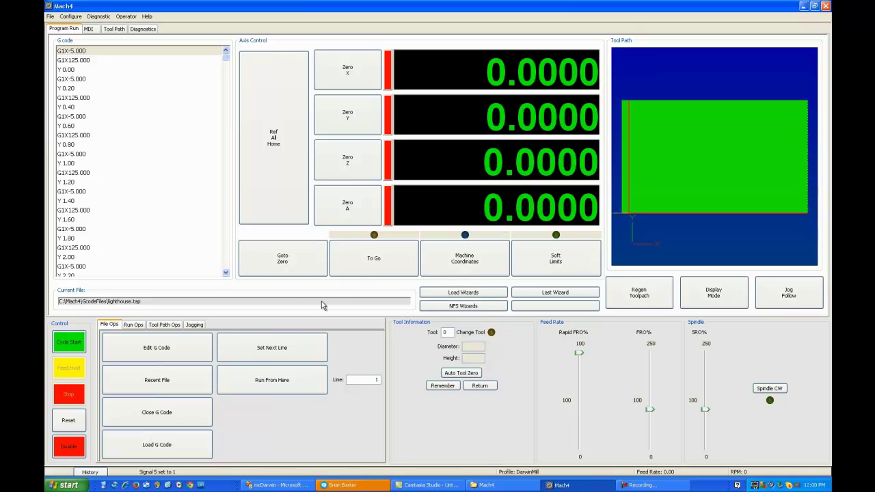
Jog the head X+ and Y+ to the engraving start position
click(195, 325)
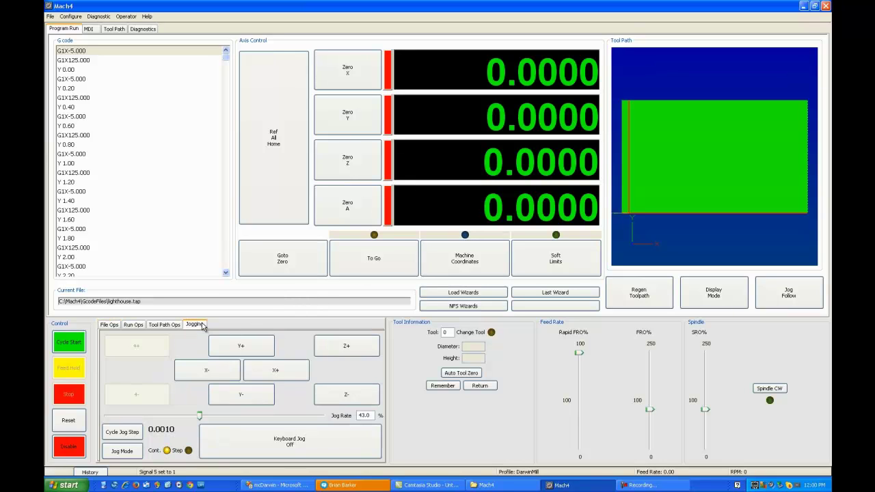
click(277, 375)
click(258, 352)
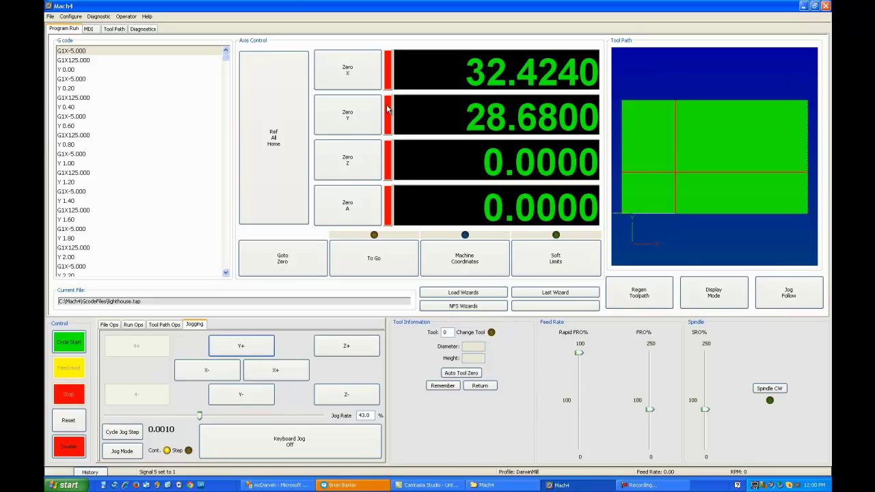
Zero X and Y at this position, regenerate the toolpath, and switch Spindle CW on
click(349, 71)
click(349, 116)
click(647, 284)
click(770, 389)
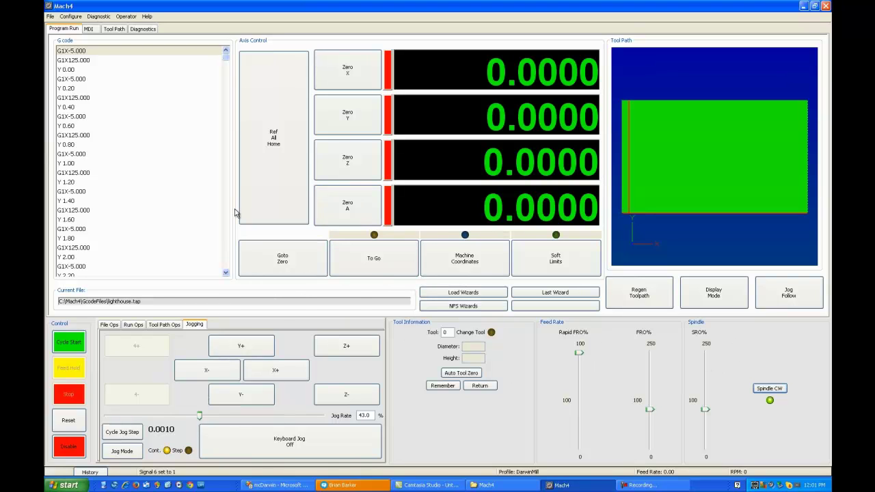
Unlink the image in the Darwin PP Driver settings and confirm with OK
click(99, 16)
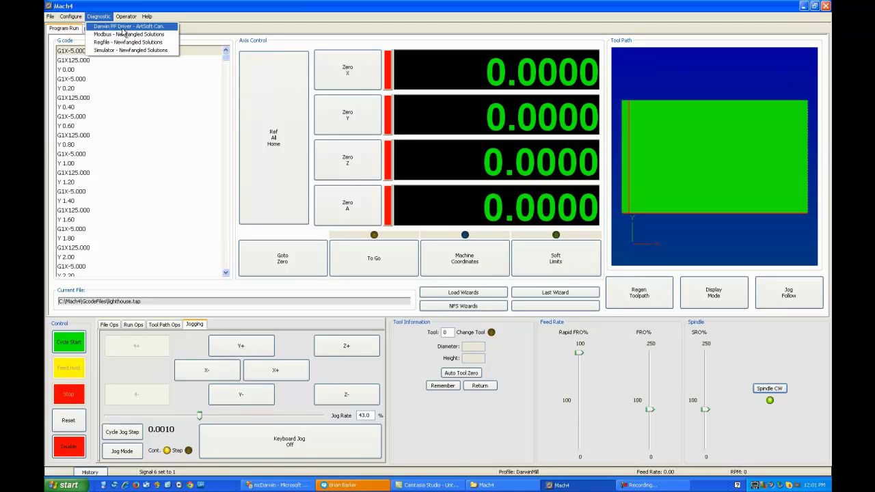
click(125, 27)
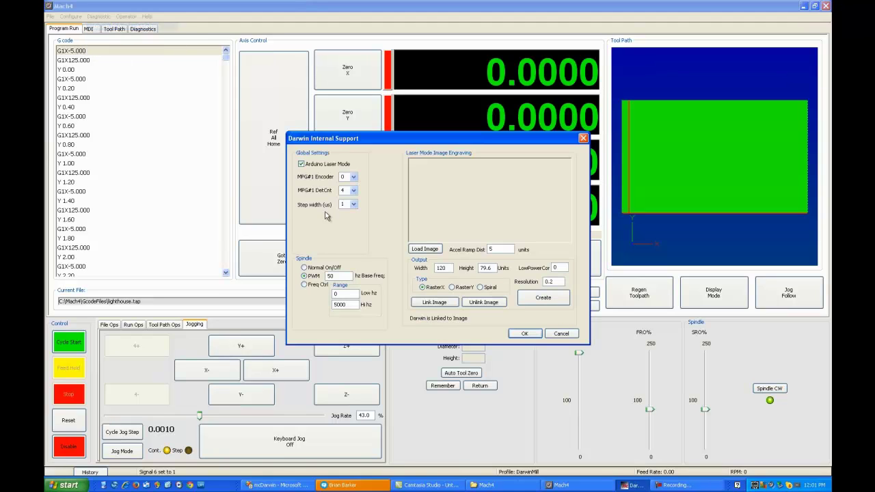
click(492, 309)
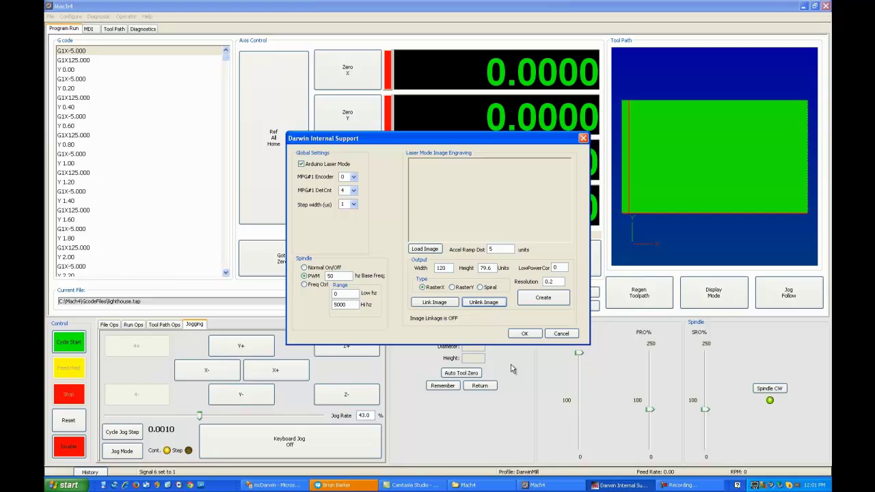
click(524, 334)
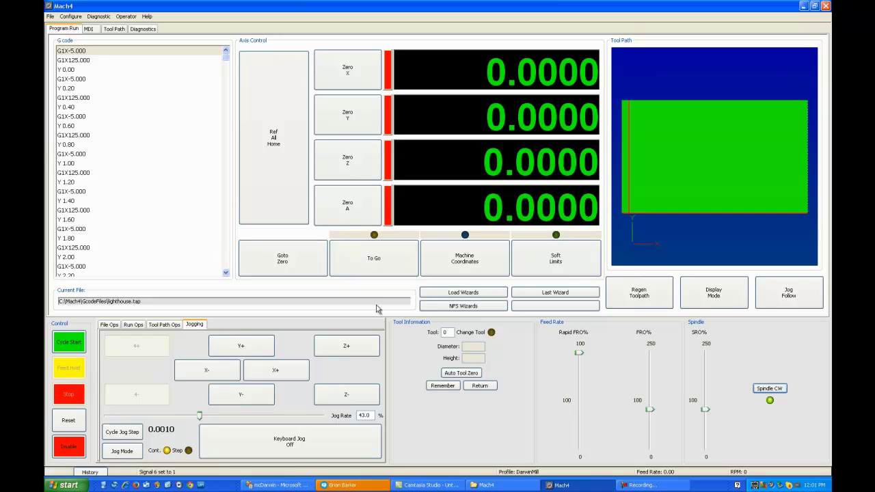
Jog X to 5.5680, switch the spindle off, and run MDI command F4000550 (PWM 0.50%)
click(282, 373)
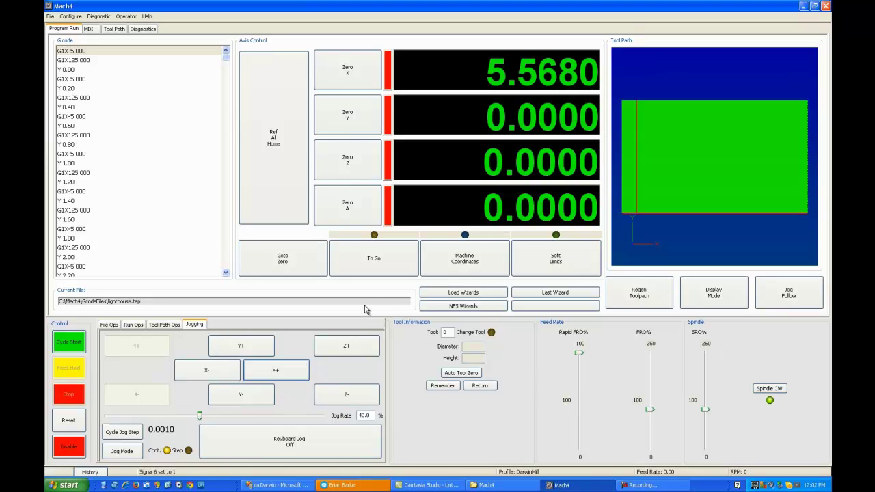
click(772, 388)
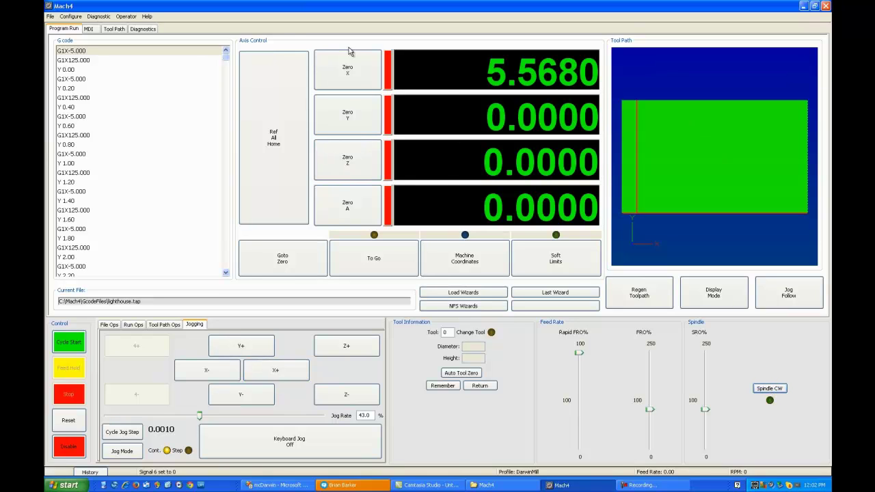
click(88, 29)
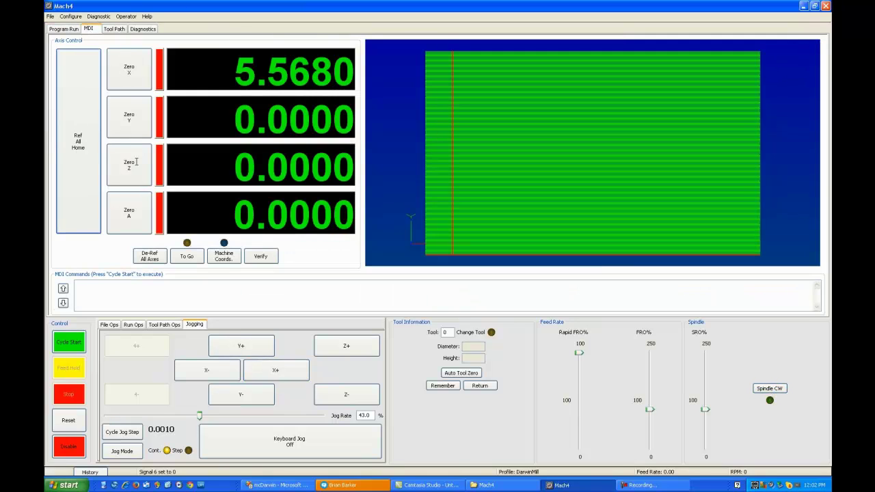
click(118, 289)
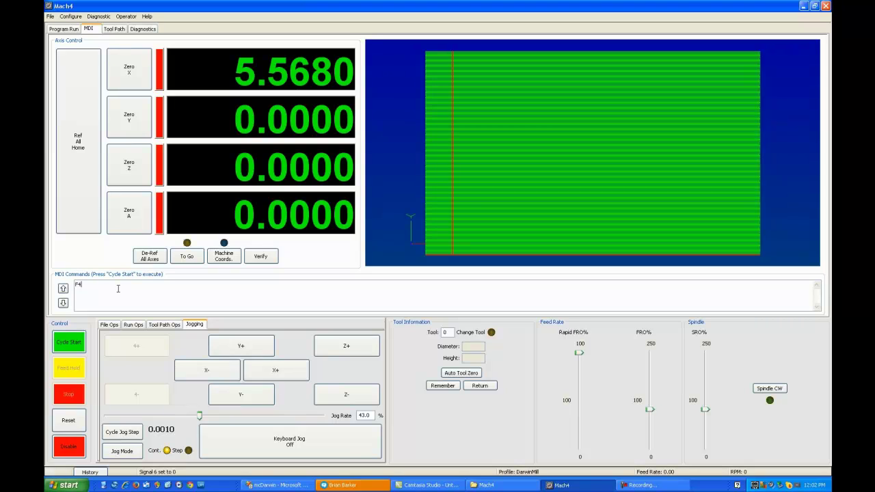
text(F4000550)
click(68, 342)
click(68, 421)
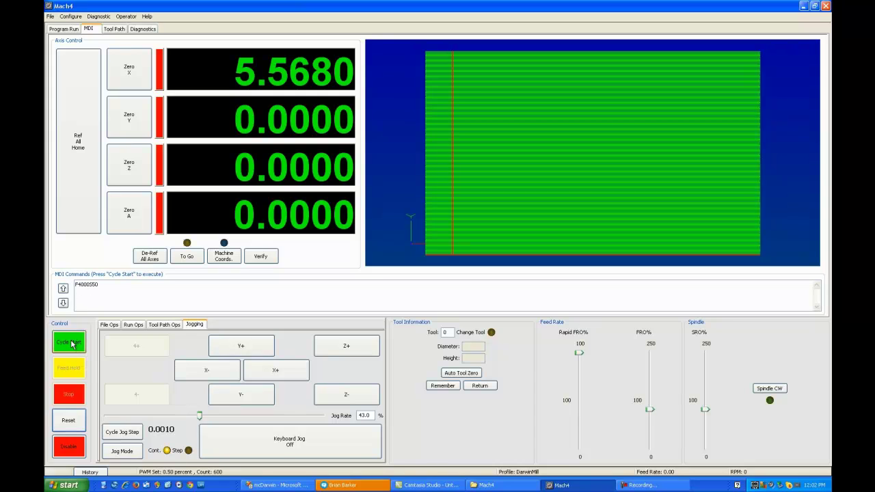
click(72, 30)
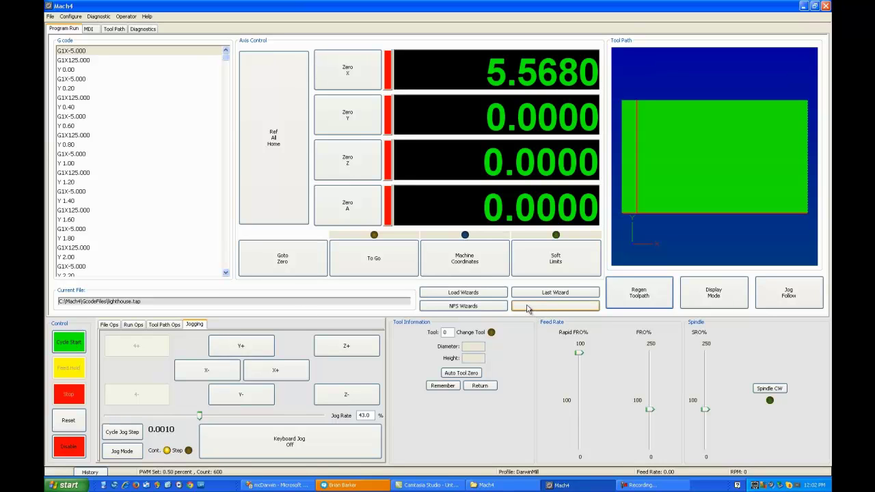
Start lighthouse.tap, stop it once, then restart it from Program Run so raster passes proceed
click(68, 342)
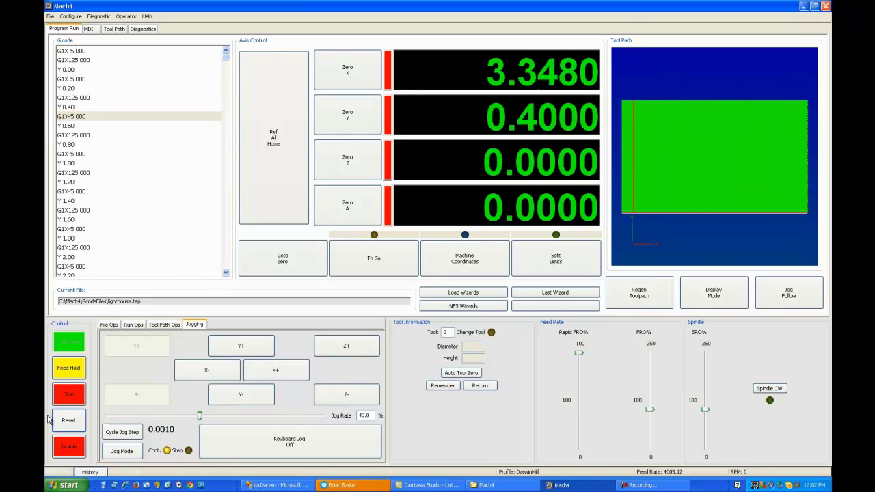
click(71, 368)
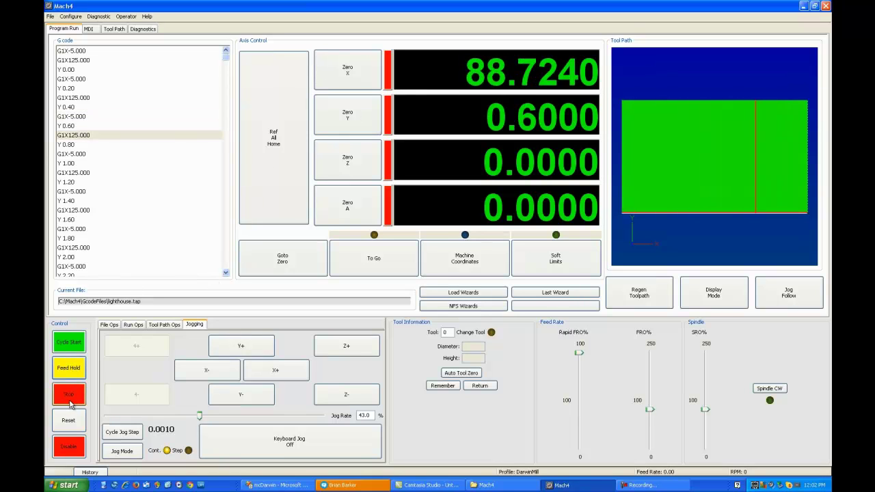
click(70, 396)
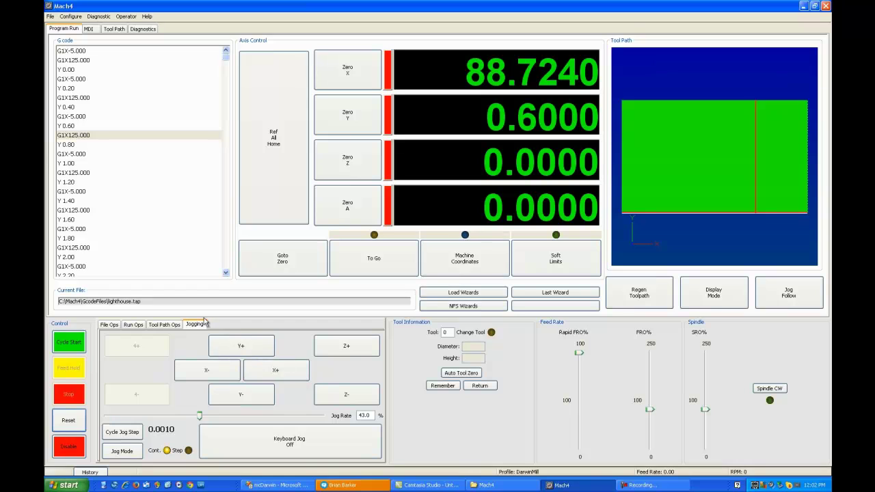
click(88, 29)
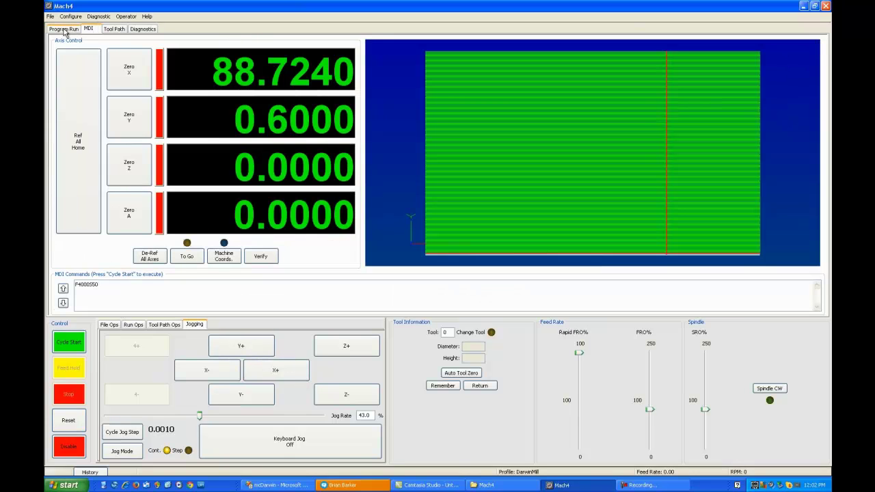
click(64, 29)
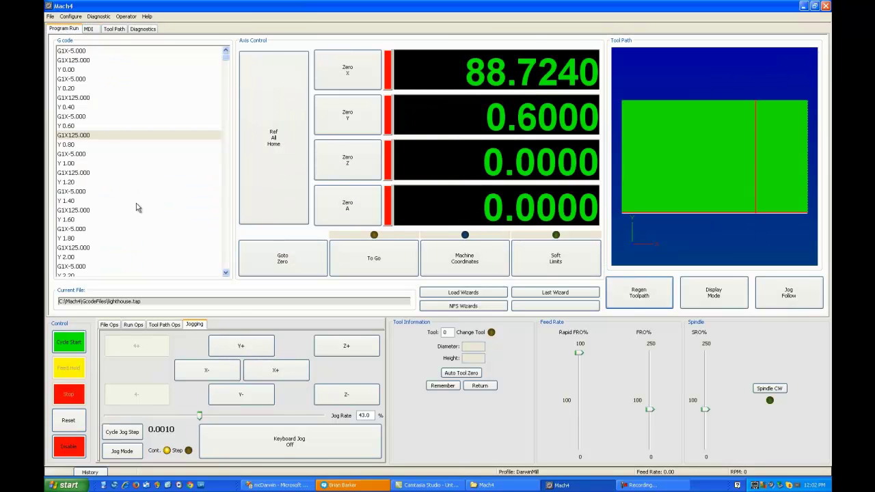
click(69, 343)
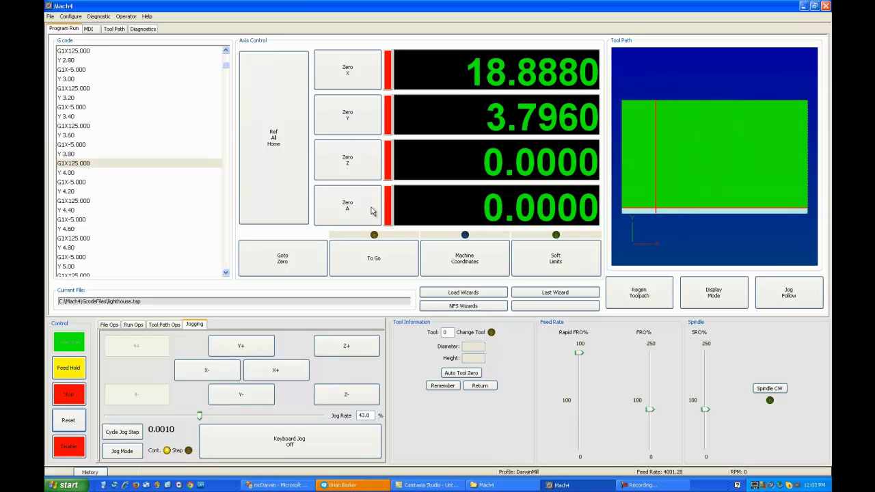
Stop engraving at Y 4.0000 and review the Darwin PP Driver settings, image linkage still off
click(68, 394)
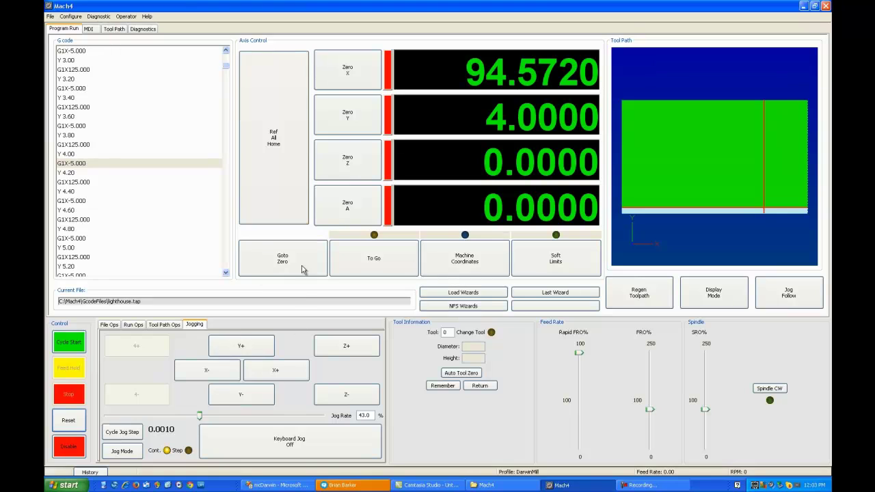
click(99, 16)
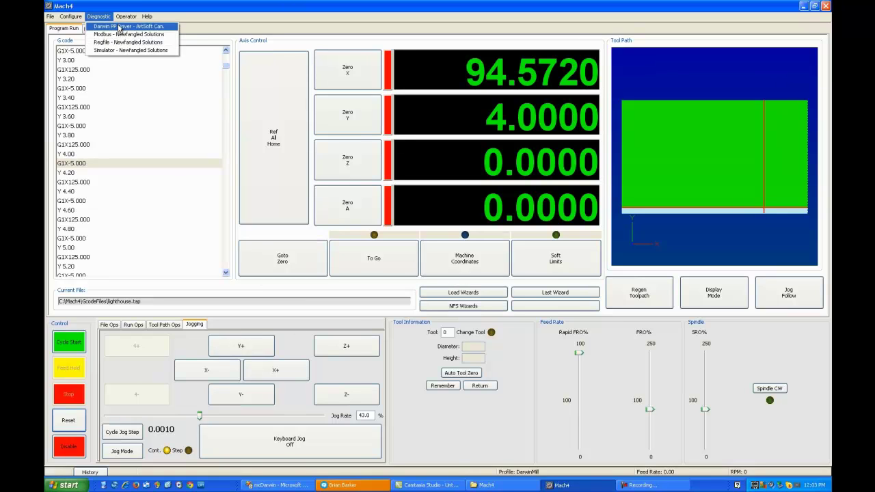
click(120, 28)
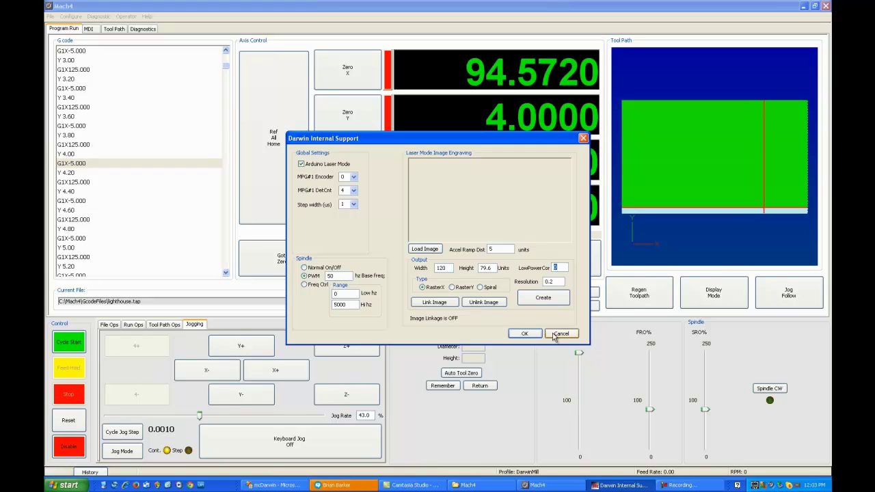
click(525, 336)
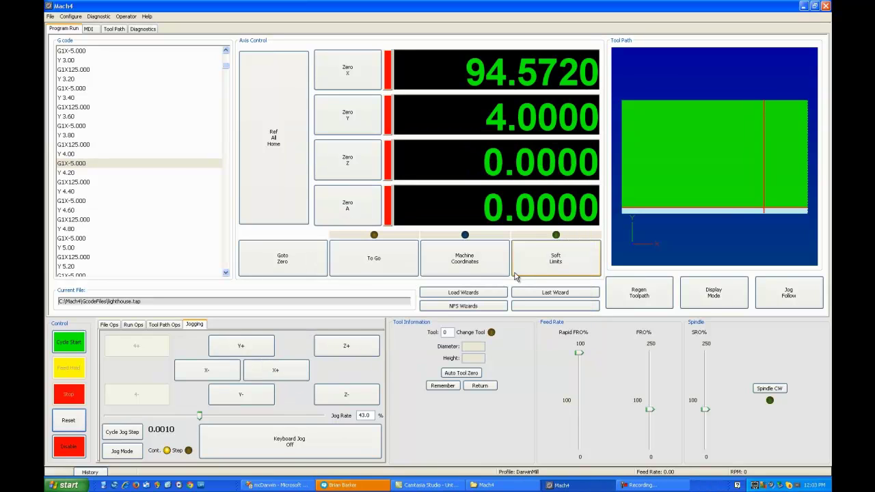